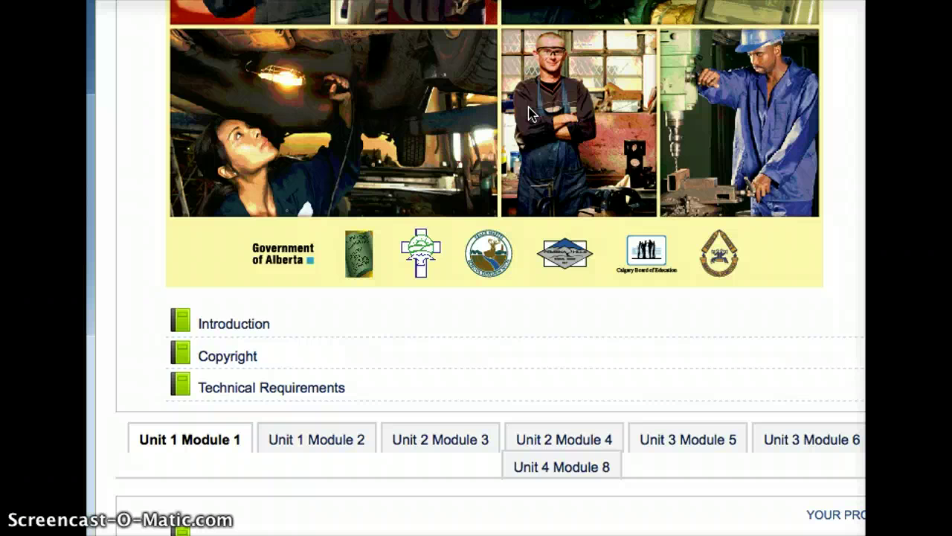
Step: Choose Label from the activity chooser for the course's top section
click(741, 420)
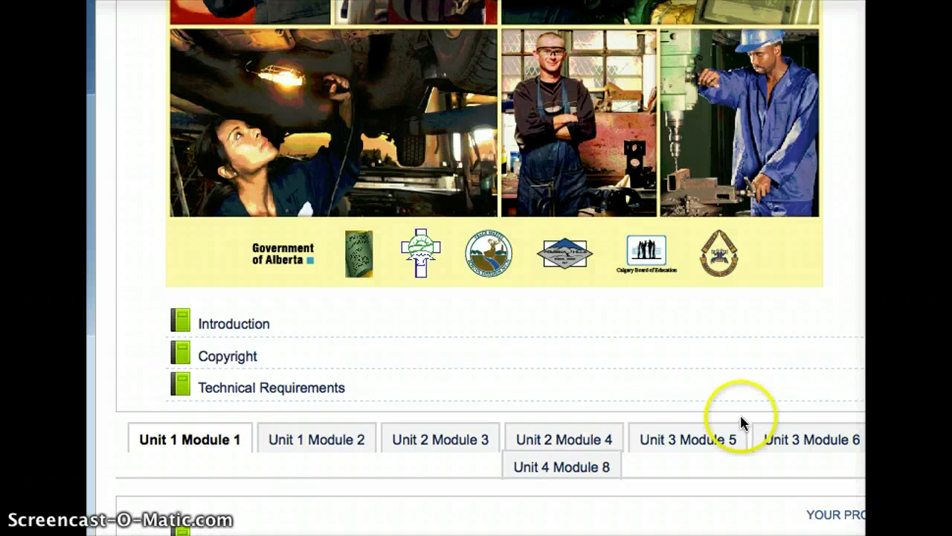
scroll(744, 423, up, 3)
scroll(743, 422, up, 3)
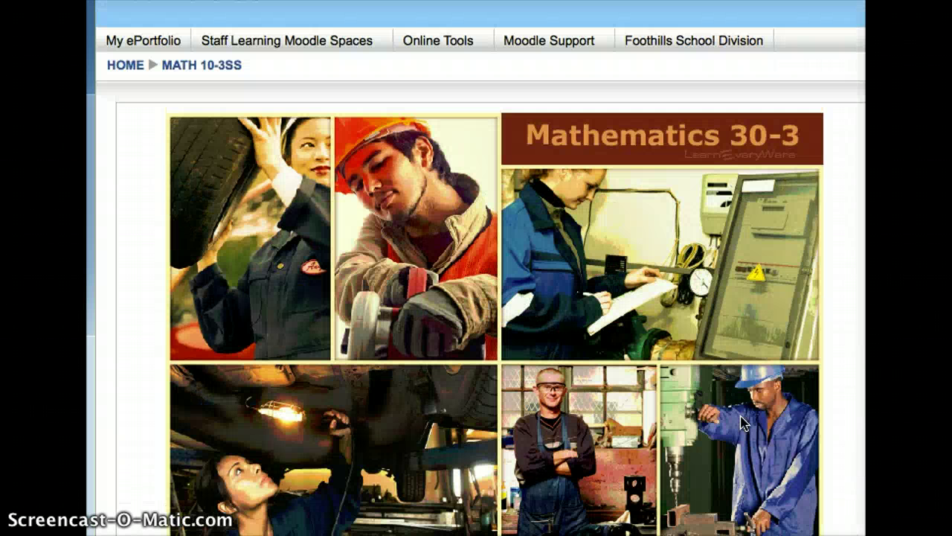
scroll(742, 422, up, 1)
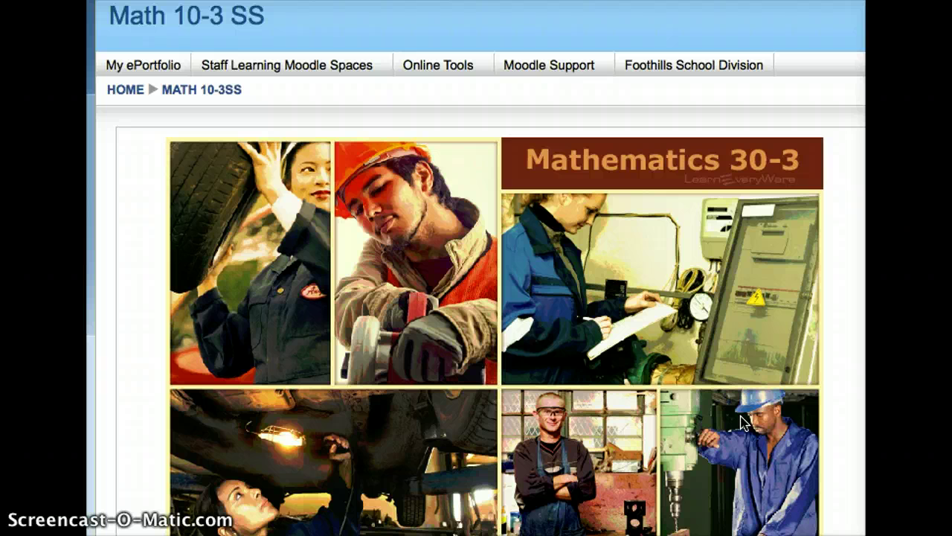
scroll(742, 422, down, 10)
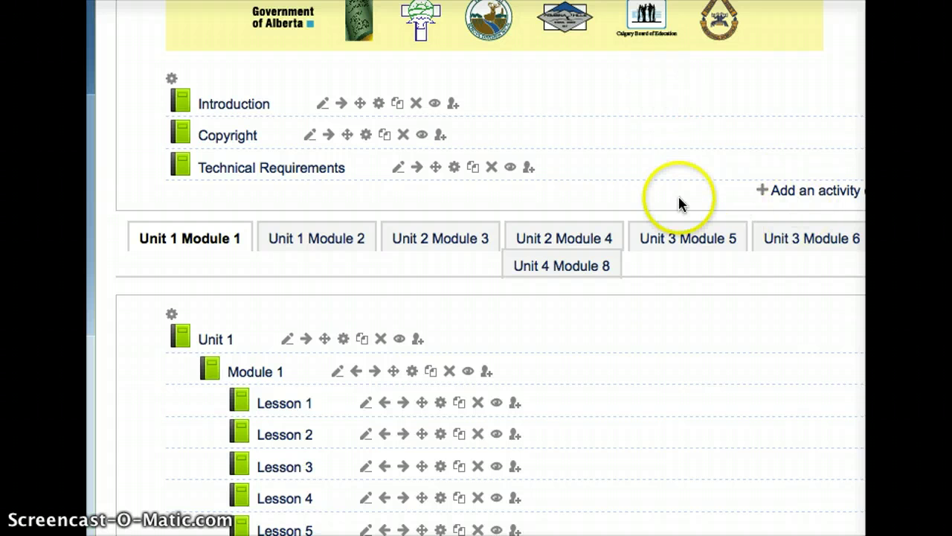
click(805, 194)
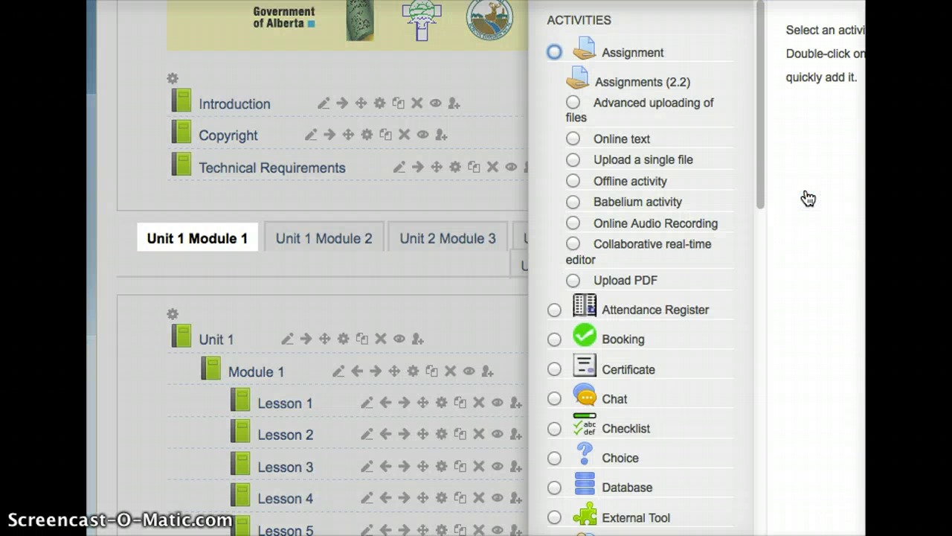
scroll(652, 442, down, 8)
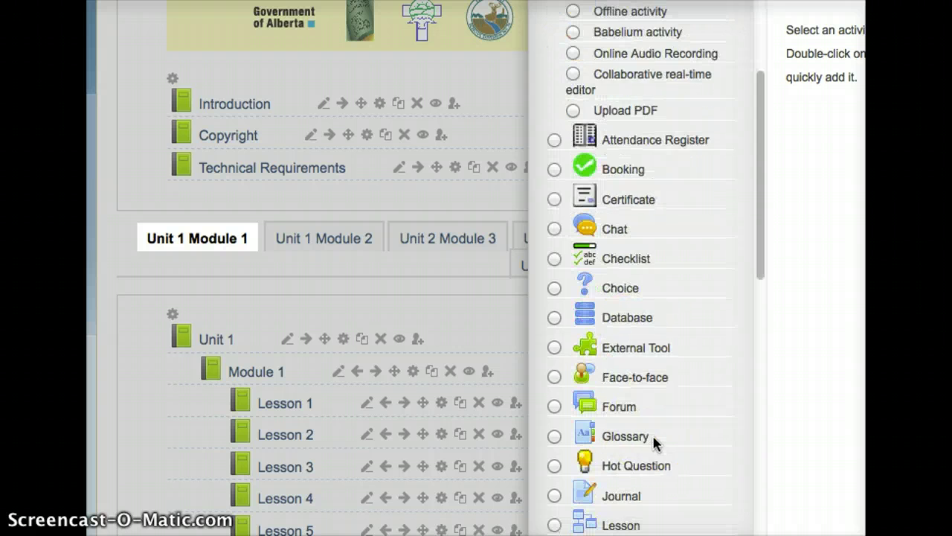
scroll(654, 439, down, 10)
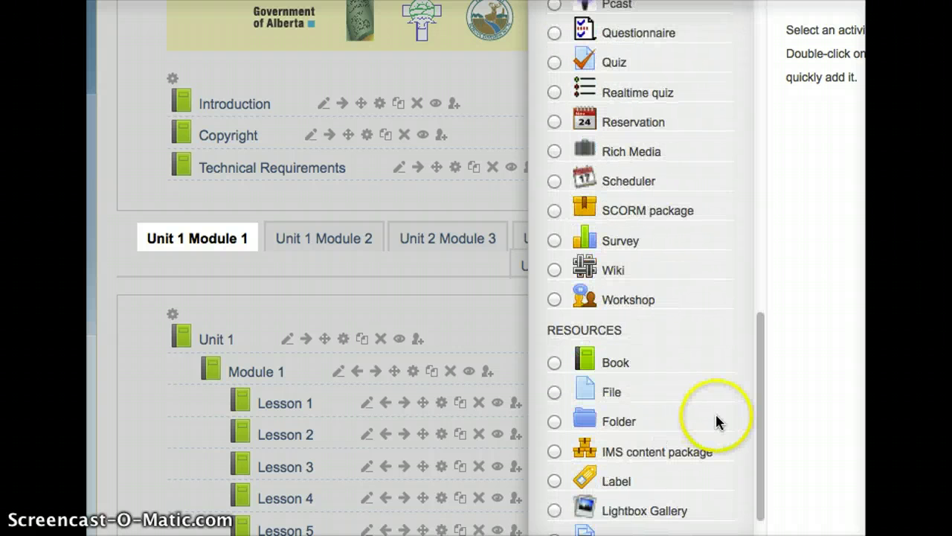
scroll(718, 398, down, 3)
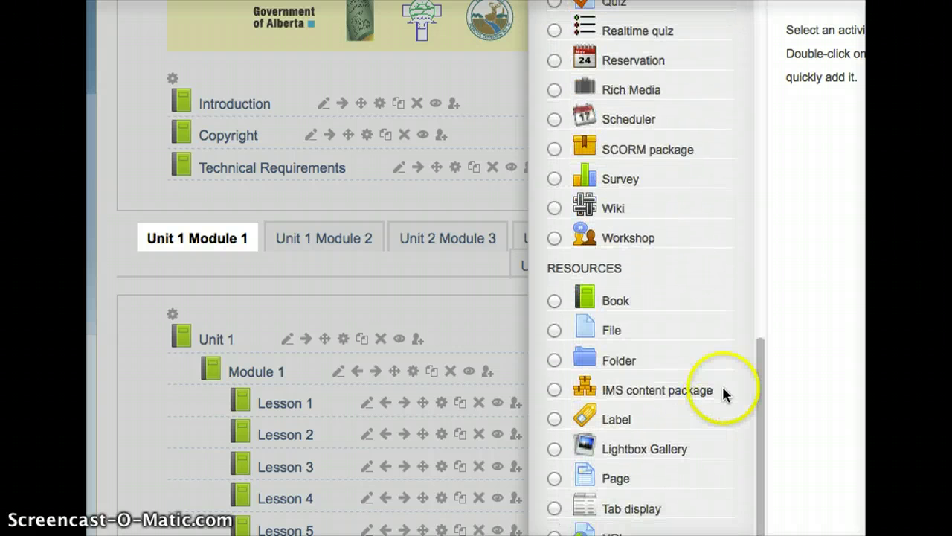
click(585, 421)
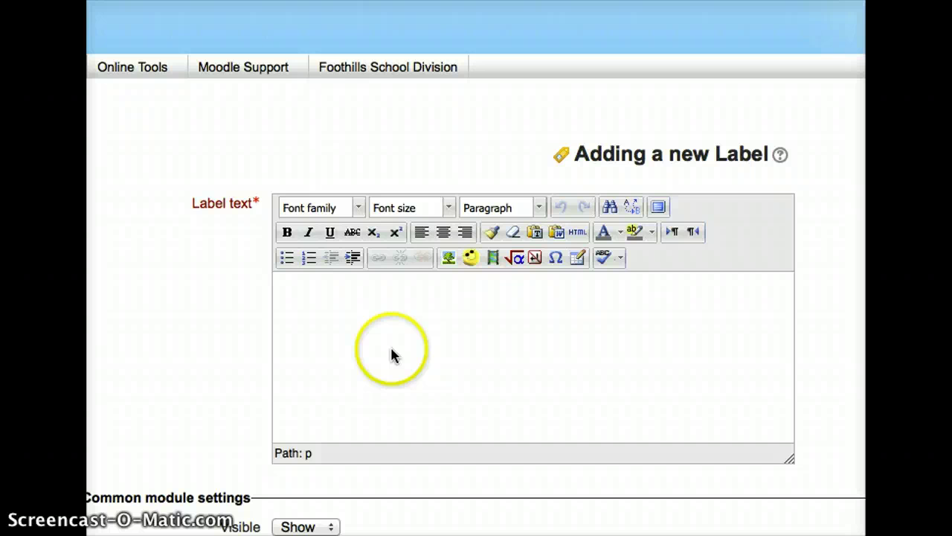
Step: From the label editor's Insert Moodle media dialog, choose 'Find or upload a sound, video or applet'
click(295, 292)
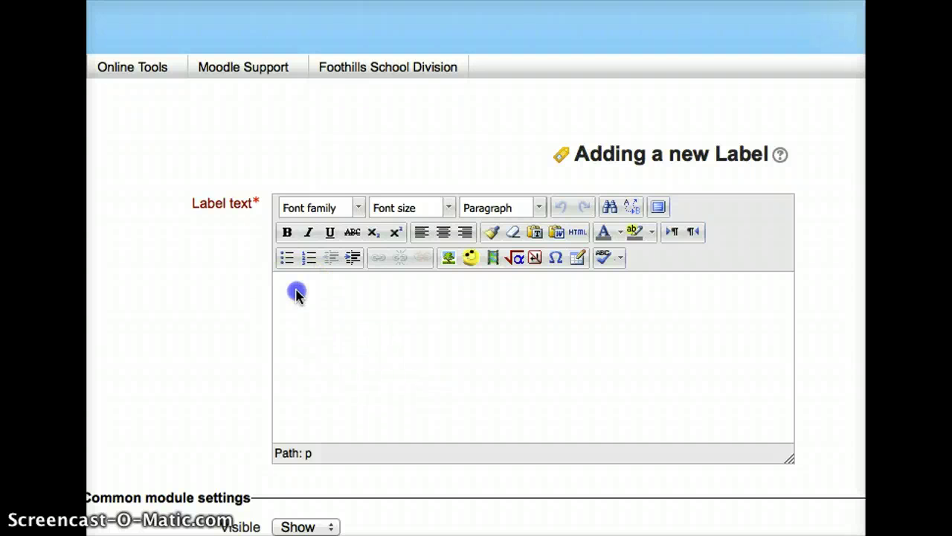
click(497, 261)
click(481, 279)
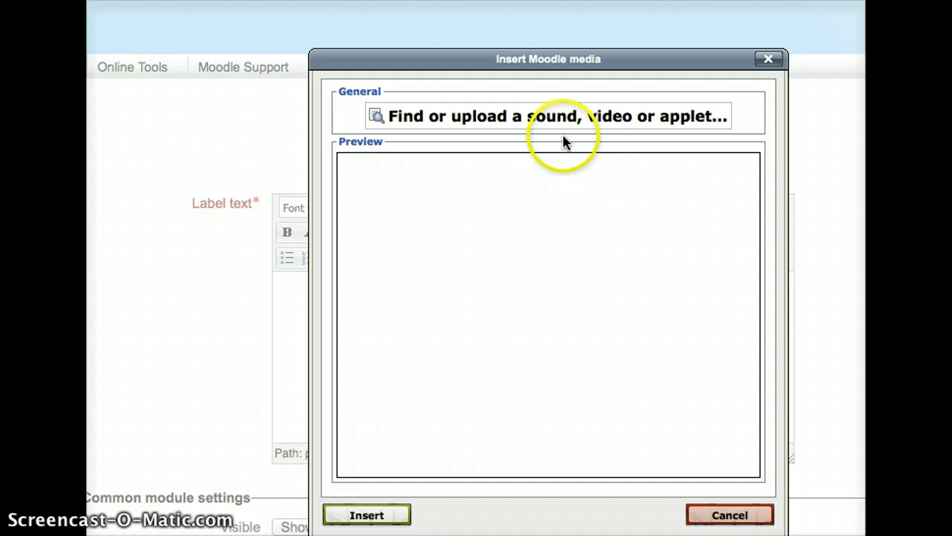
click(586, 128)
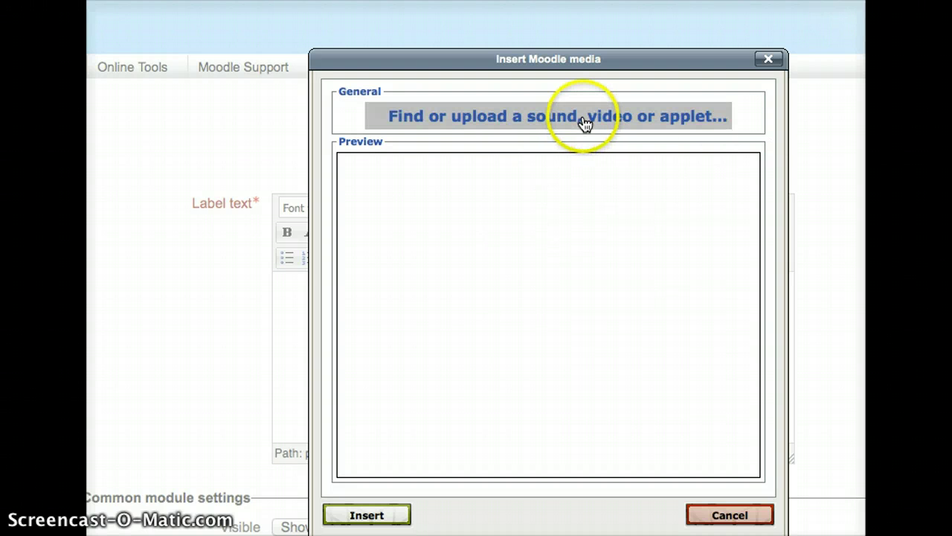
click(583, 122)
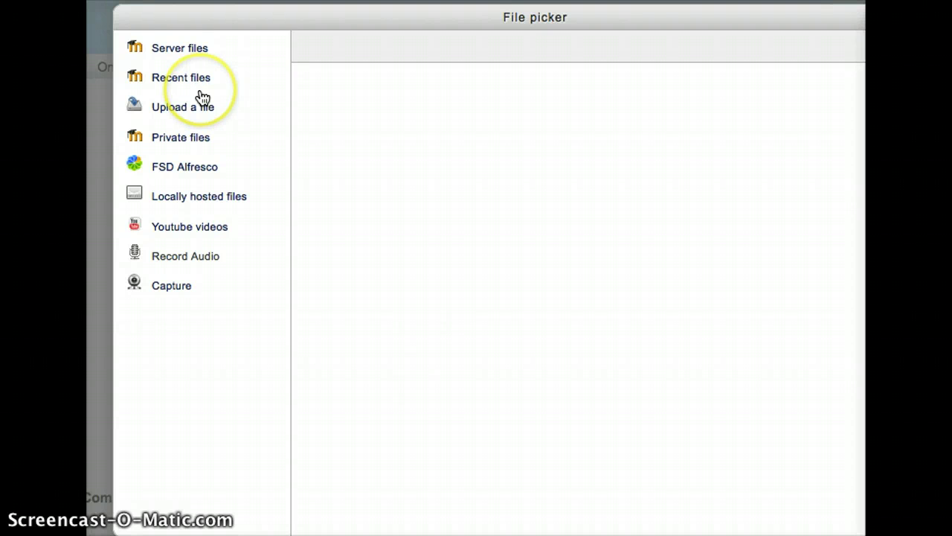
Step: Select the Capture source and open its 320x240 webcam video recorder
click(169, 290)
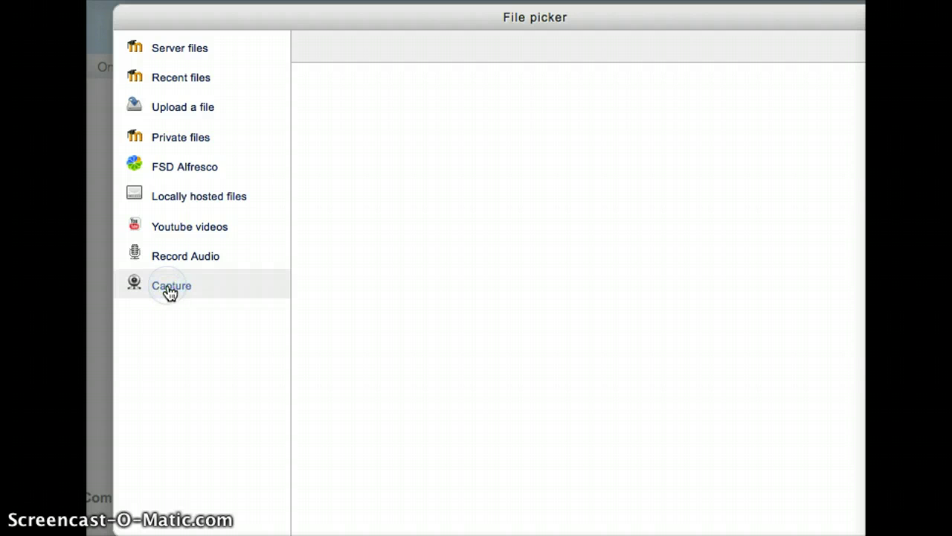
click(165, 290)
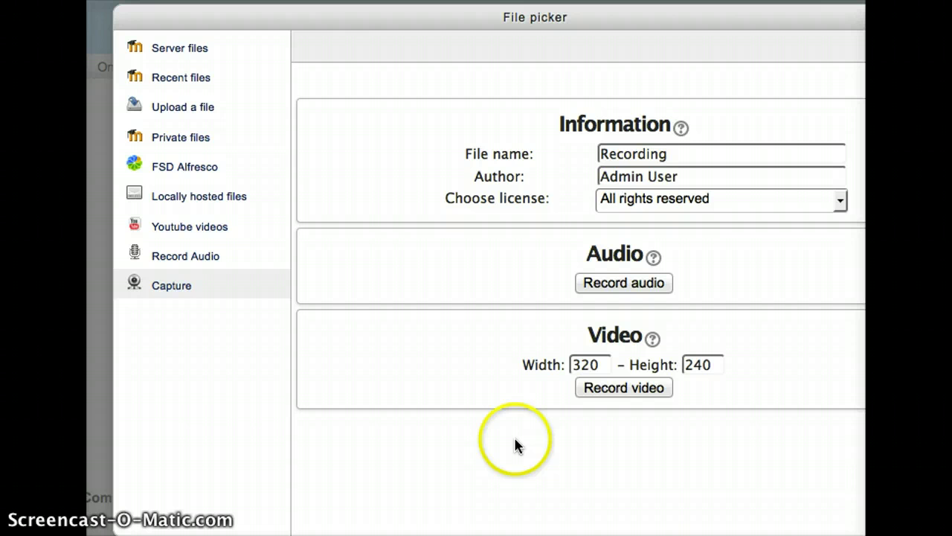
click(610, 391)
click(610, 388)
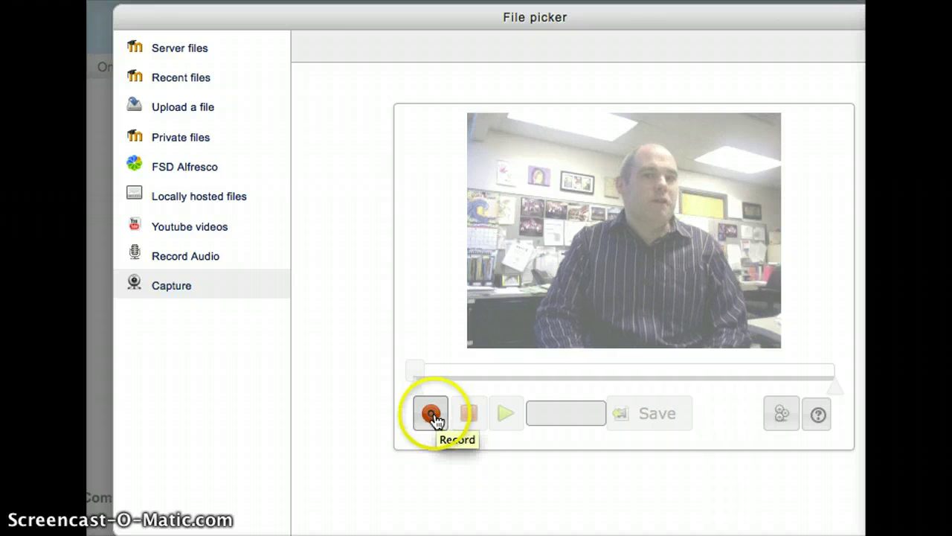
Step: Record a six-second webcam clip, play it back, and save it
click(433, 415)
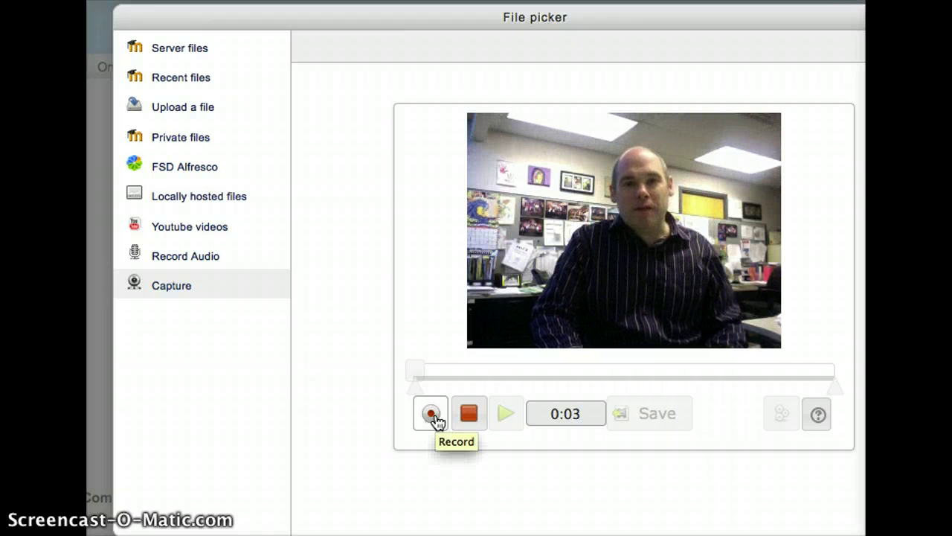
click(470, 414)
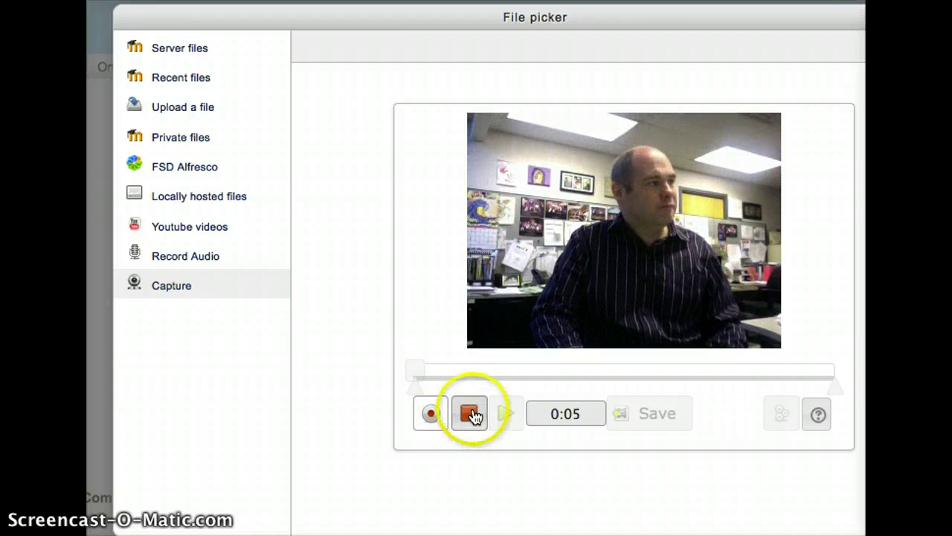
click(457, 497)
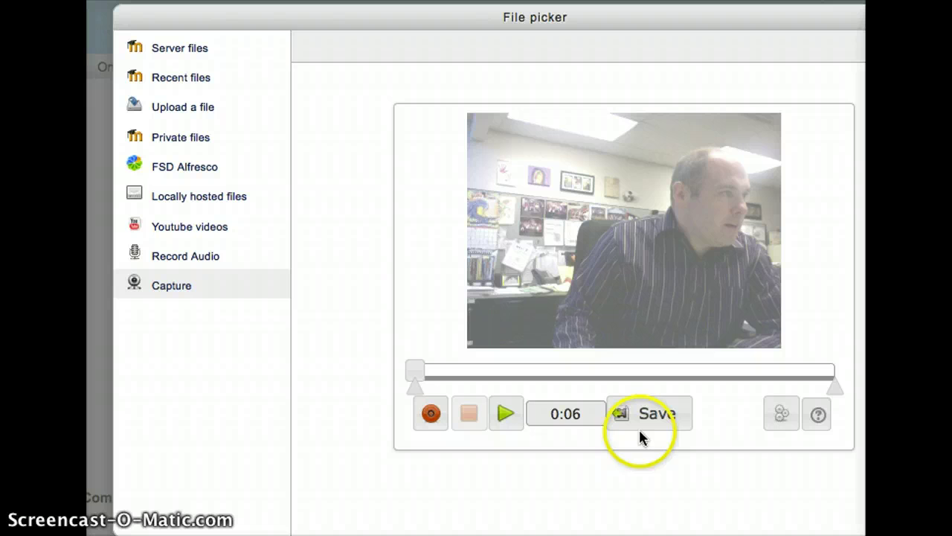
click(505, 415)
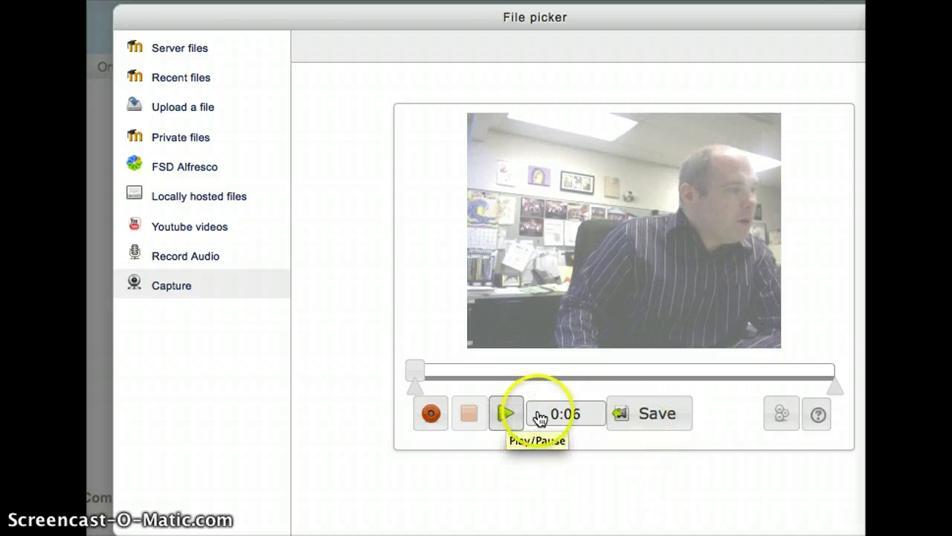
click(658, 414)
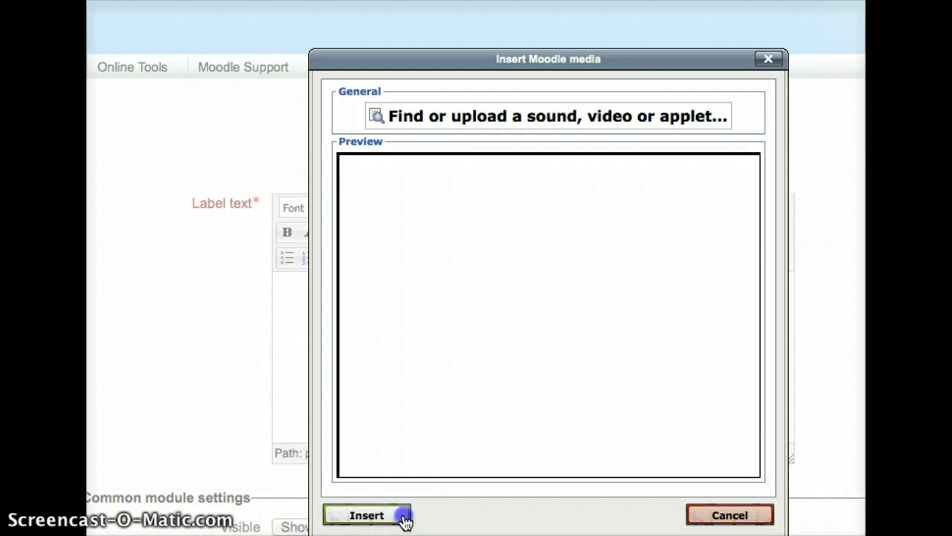
Step: Insert Recording.mp4 into the label text and save and return to the course
click(356, 519)
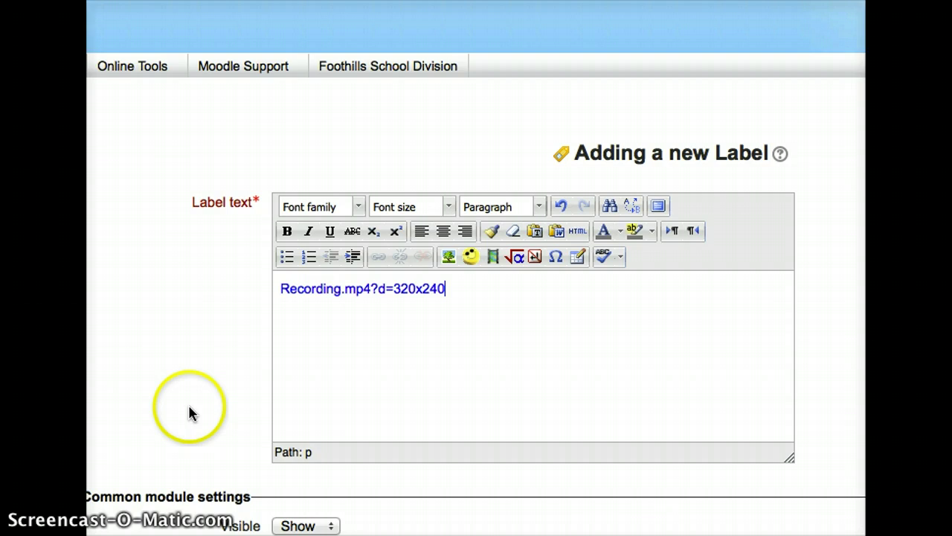
scroll(189, 417, down, 5)
scroll(193, 417, down, 4)
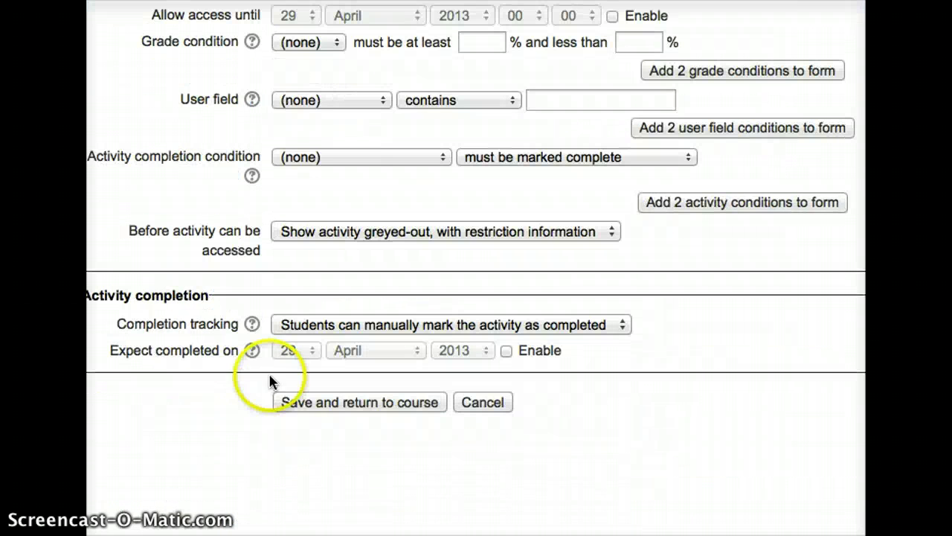
click(291, 405)
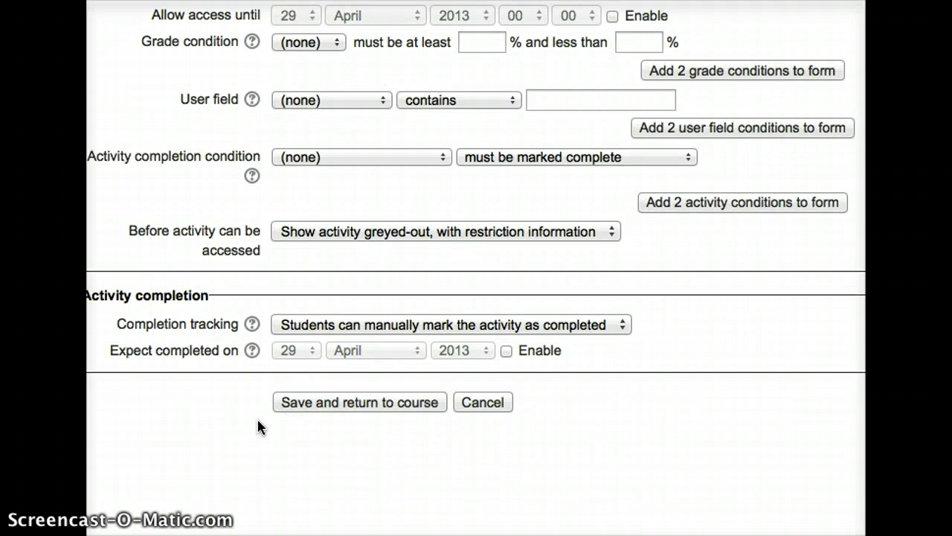
click(277, 407)
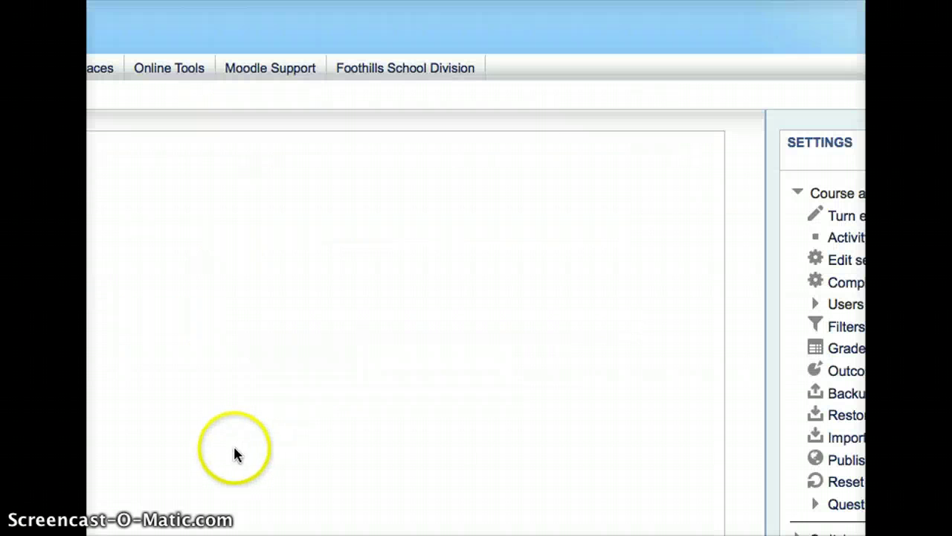
Step: Play and pause the label's webcam video, then go to the Sample discussion forum
scroll(297, 357, down, 4)
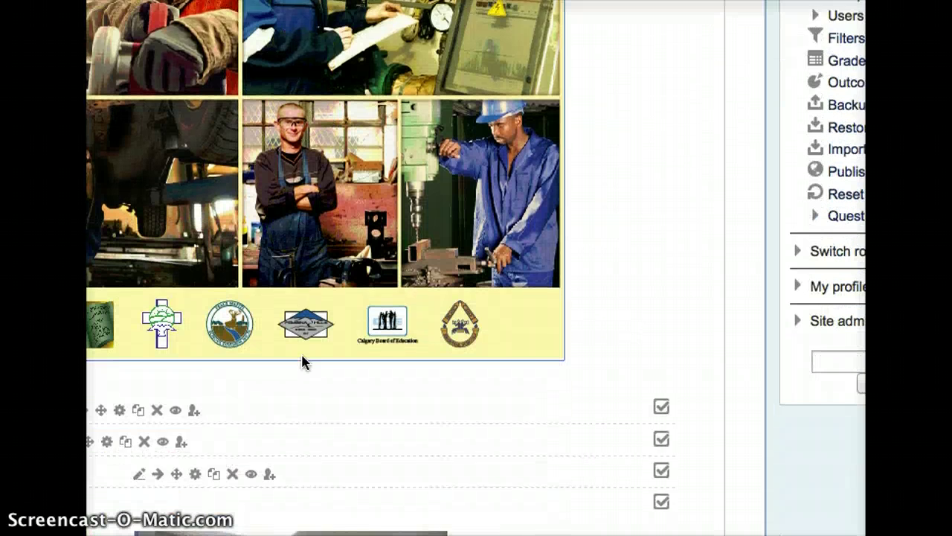
scroll(302, 362, down, 2)
scroll(301, 368, down, 3)
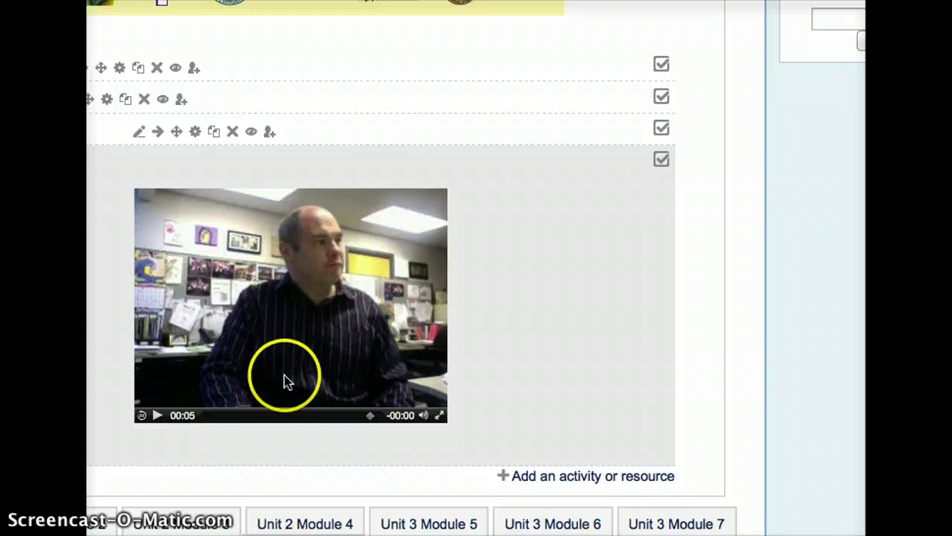
click(156, 417)
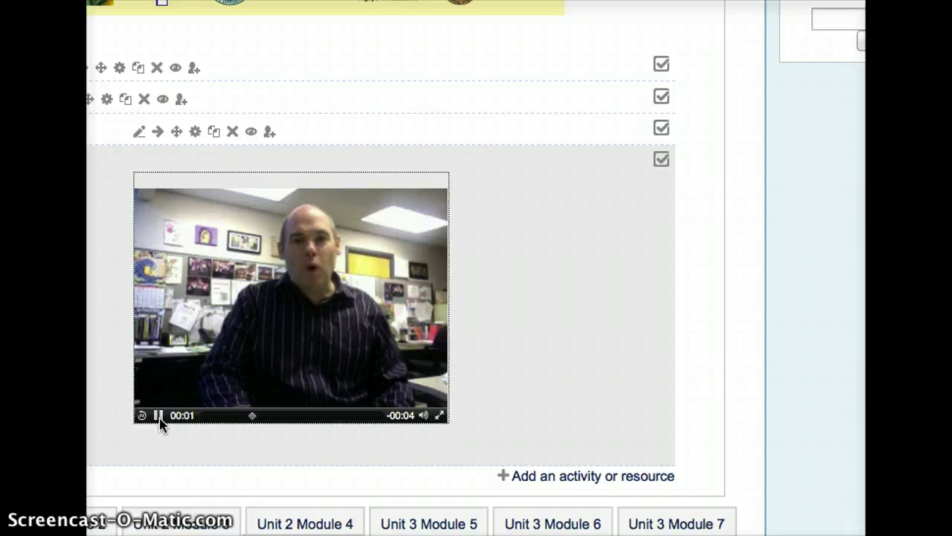
click(158, 416)
click(487, 499)
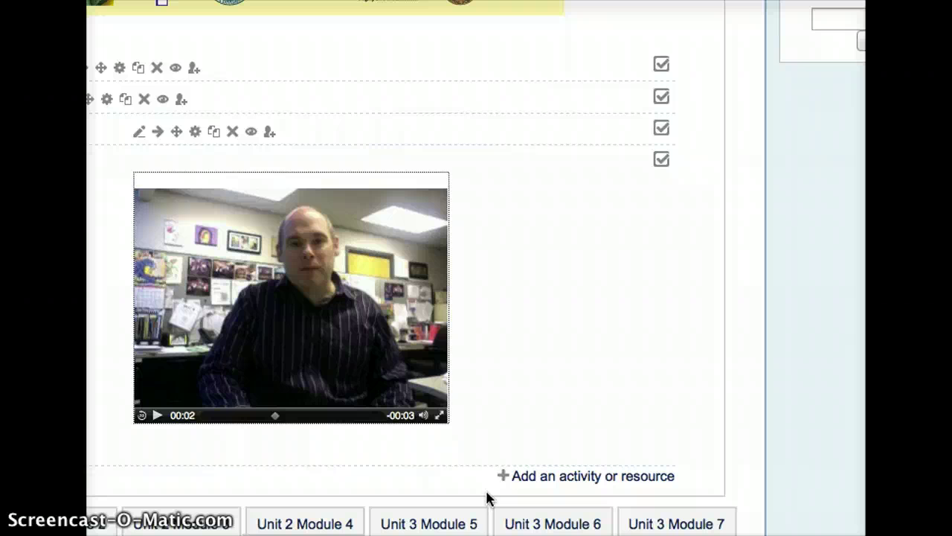
click(480, 502)
Step: Start a new discussion topic with subject 'Thoughts about me', ready to write the message
click(600, 427)
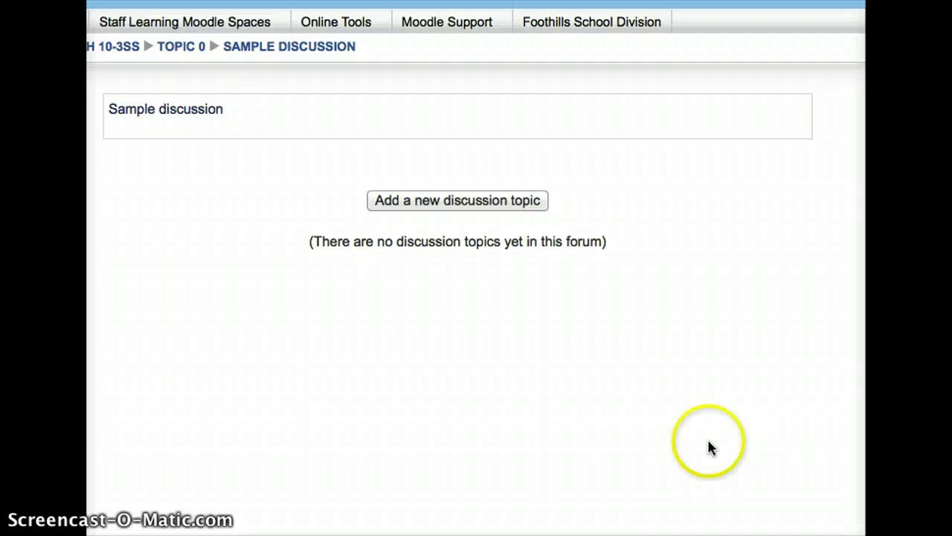
click(477, 209)
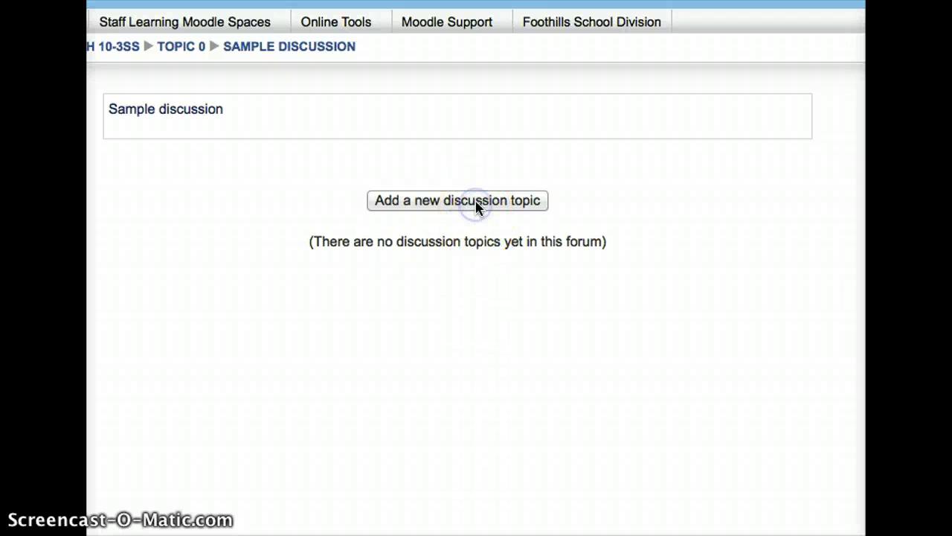
click(477, 208)
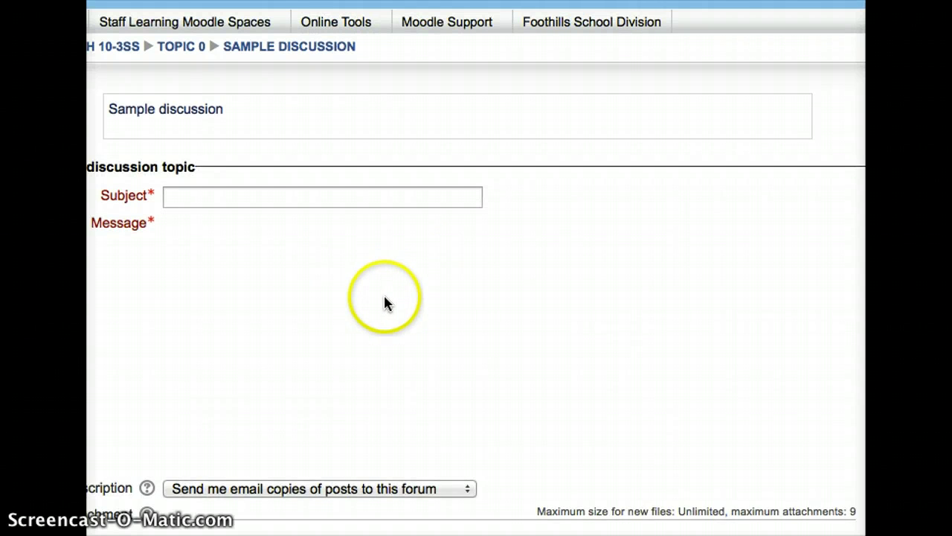
click(297, 196)
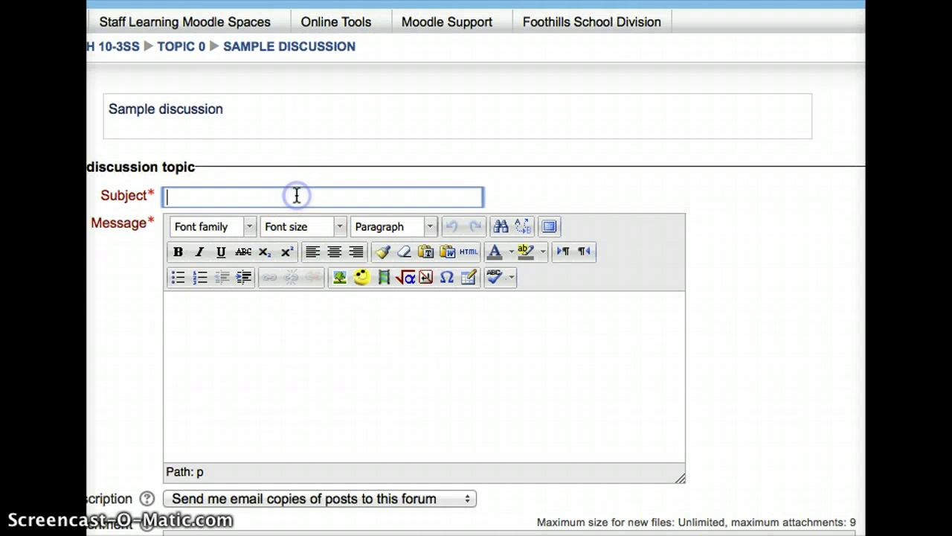
text(Thouug)
key(BackSpace)
key(BackSpace)
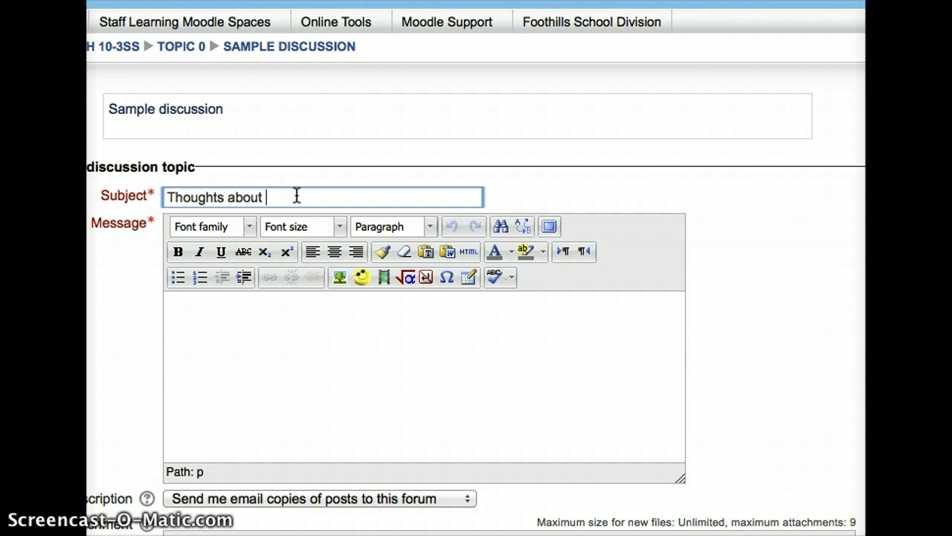
key(BackSpace)
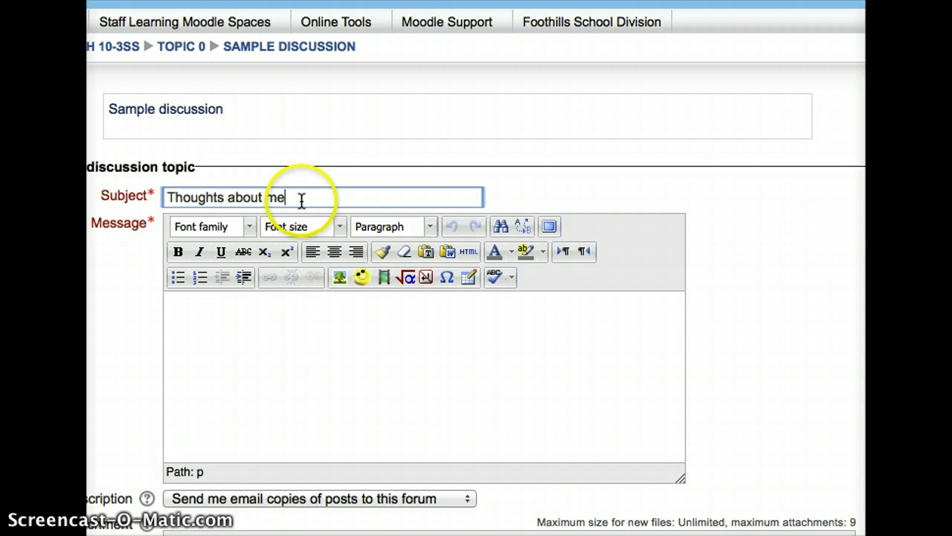
click(206, 364)
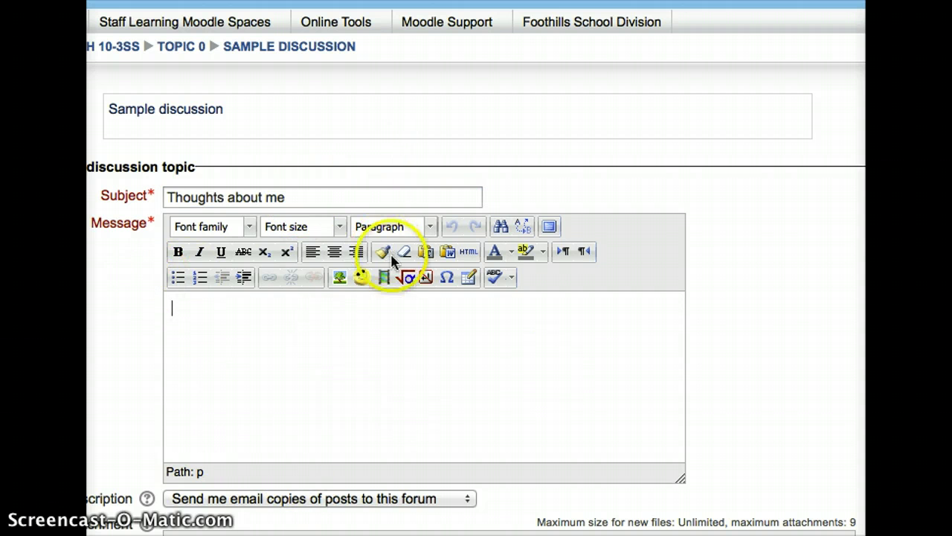
Step: Open the Capture 320x240 webcam recorder from the message's Insert Moodle media file picker
click(386, 280)
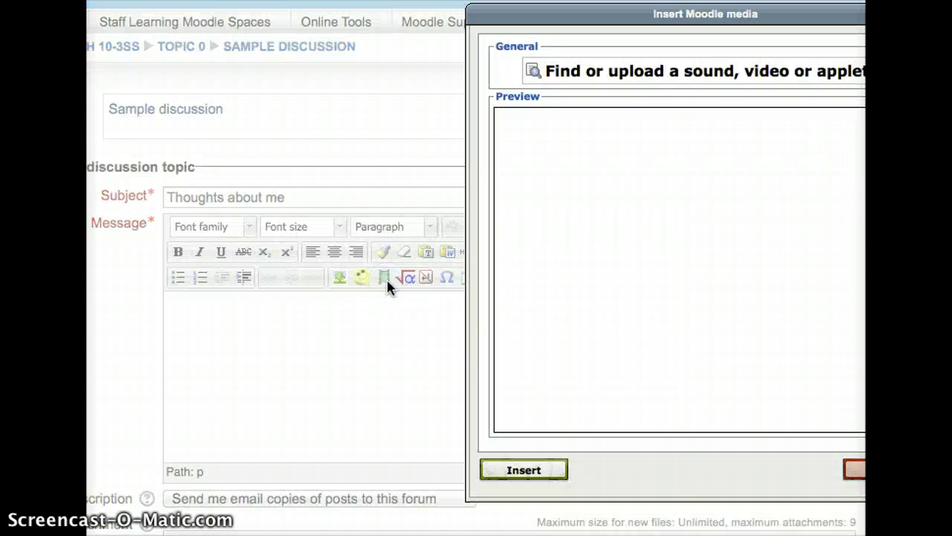
click(644, 73)
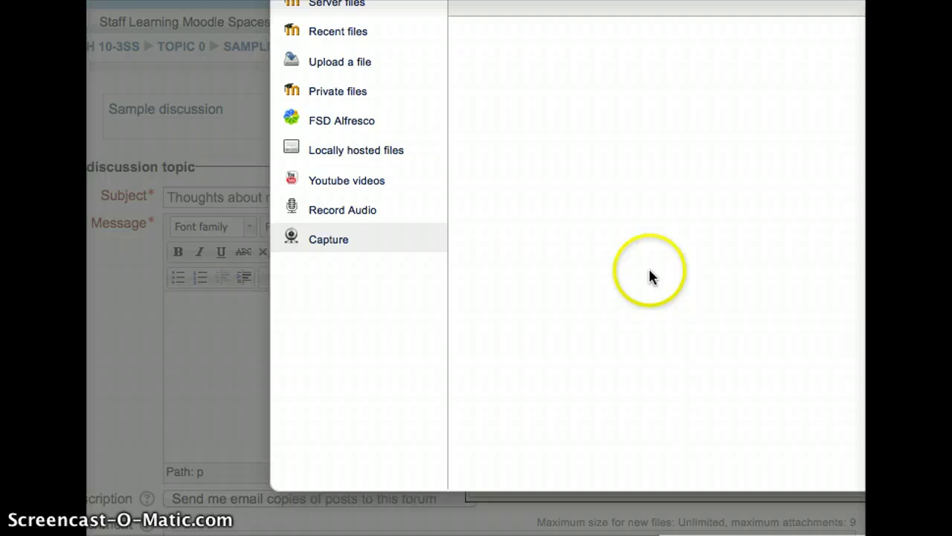
click(336, 240)
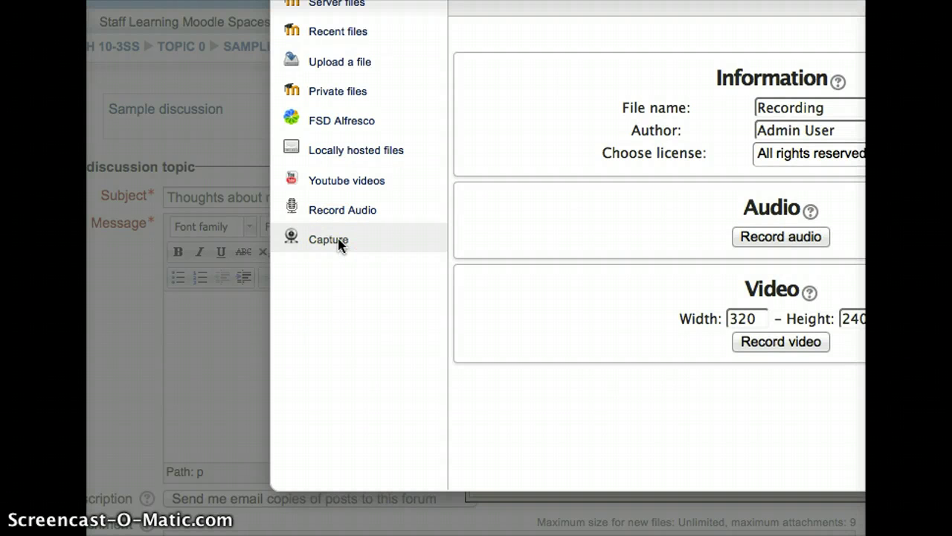
click(804, 349)
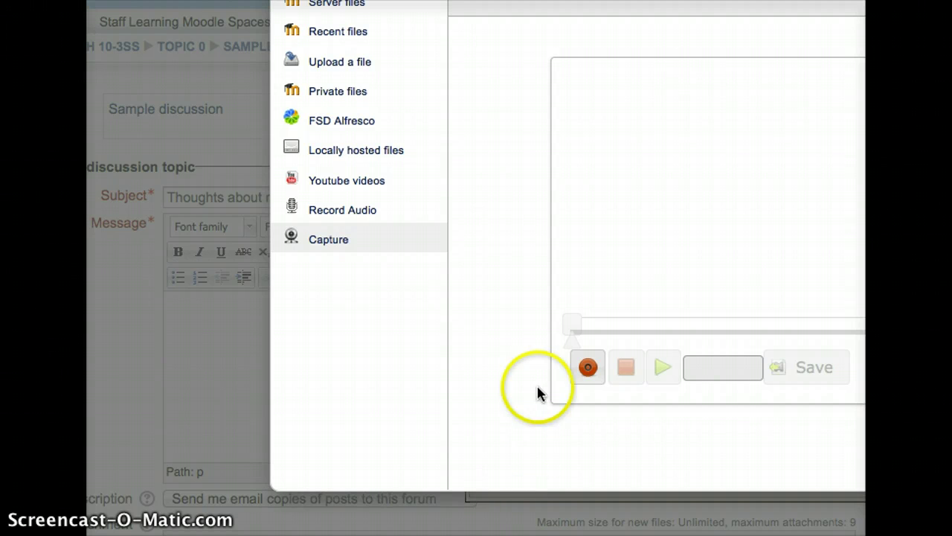
Step: Record a roughly 9-second webcam clip and save it for the message
drag(544, 5, 525, 7)
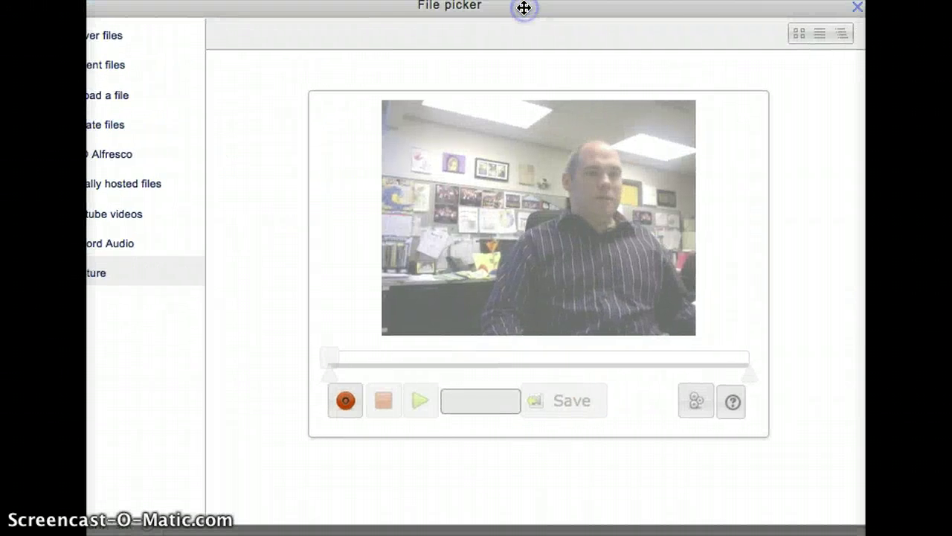
click(347, 402)
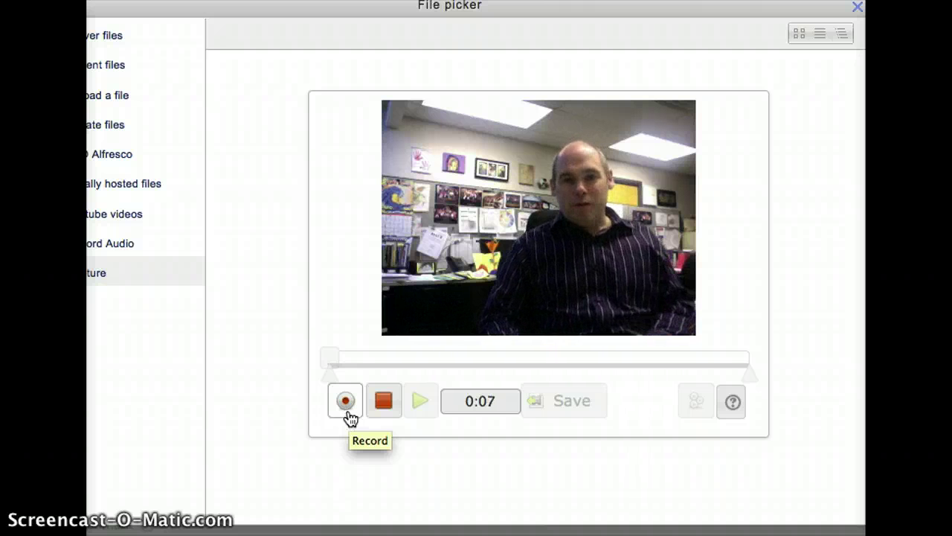
click(382, 407)
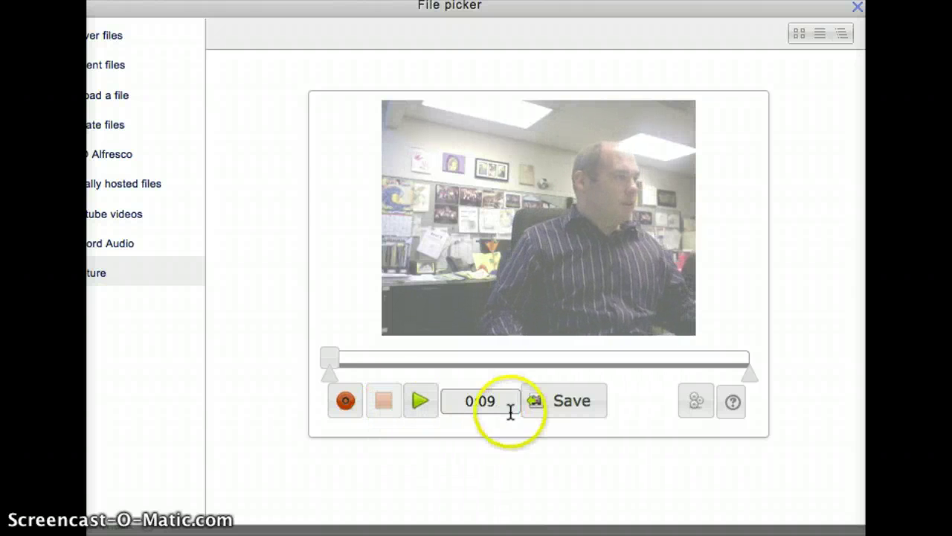
click(569, 405)
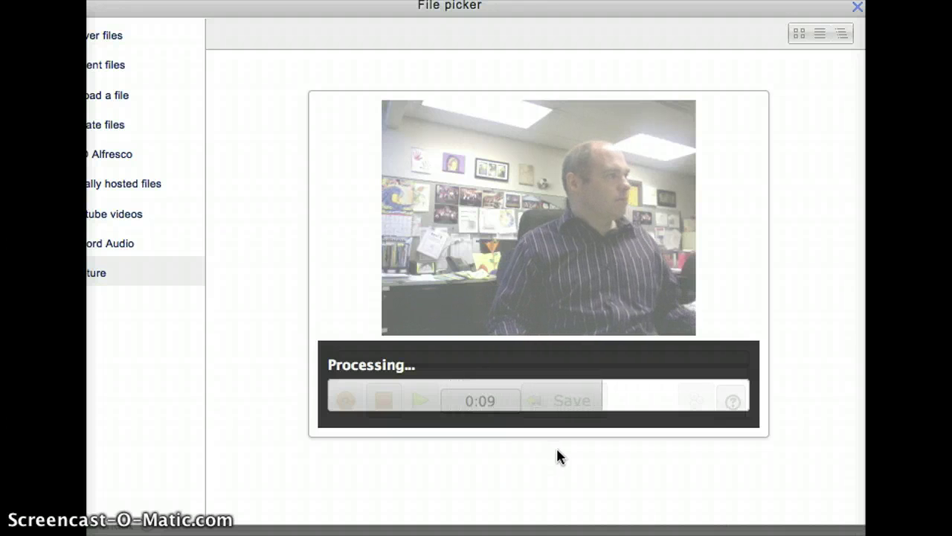
click(568, 452)
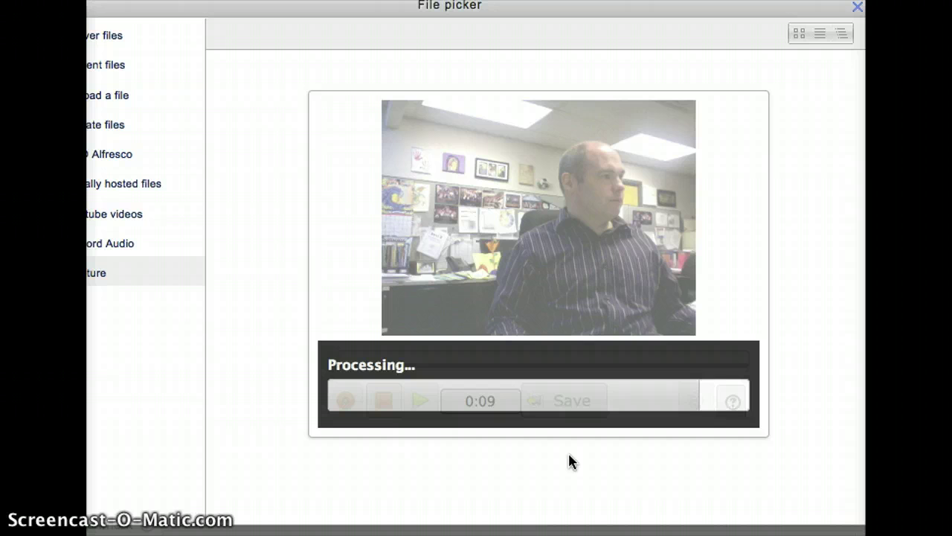
click(551, 439)
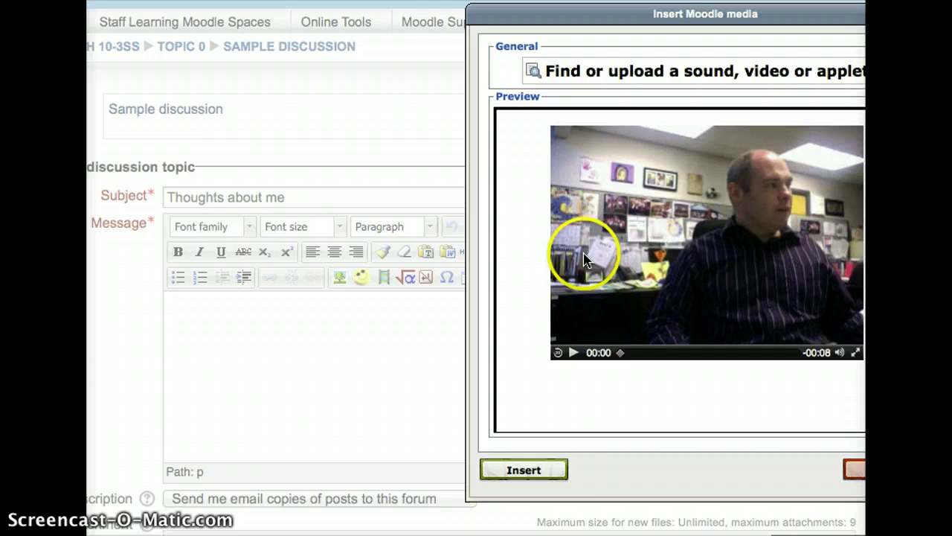
Step: Insert Recording.mp4 into the message and post the topic to the forum
click(544, 476)
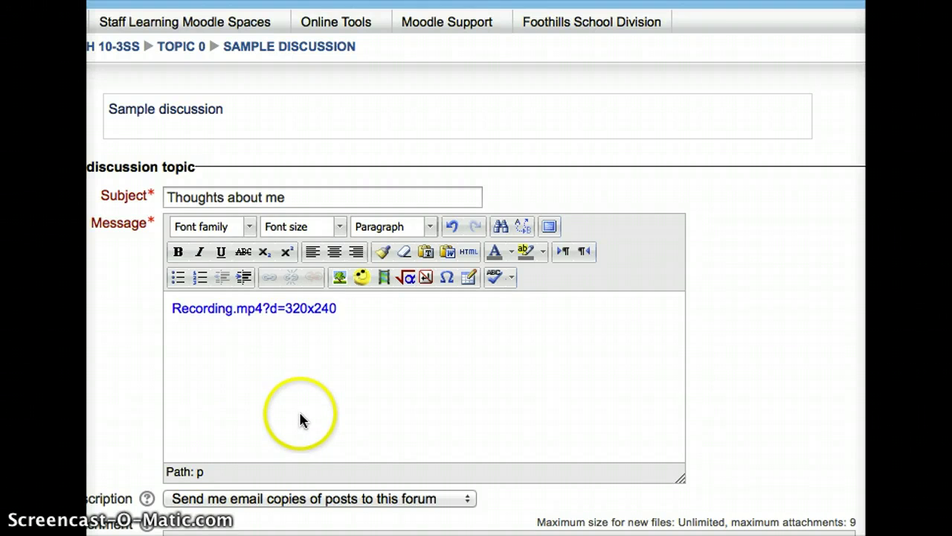
scroll(298, 413, down, 10)
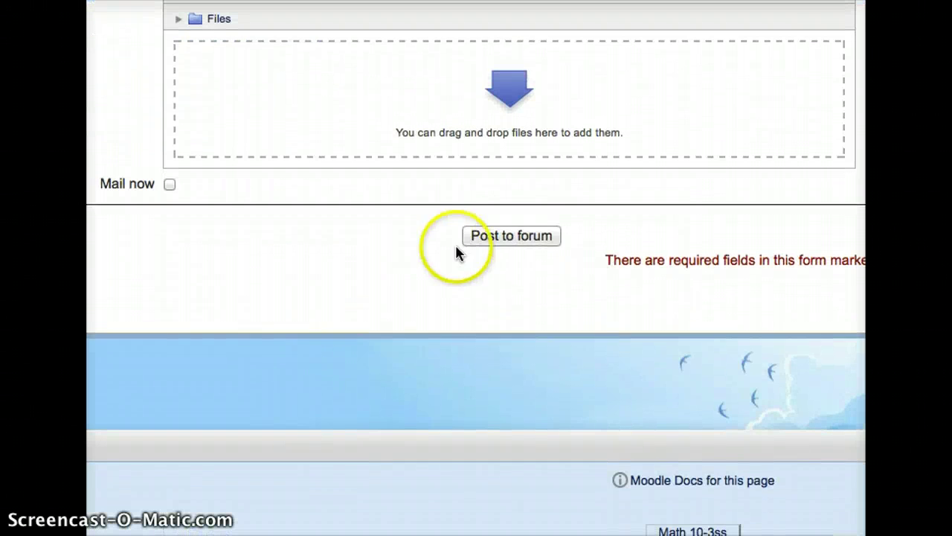
click(500, 235)
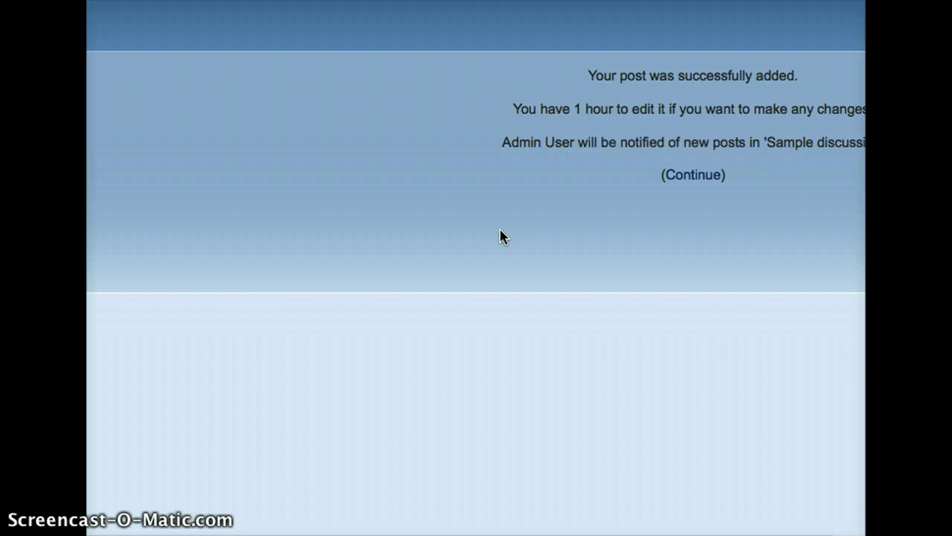
Step: Return to the forum after posting and open the 'Thoughts about me' discussion
click(697, 178)
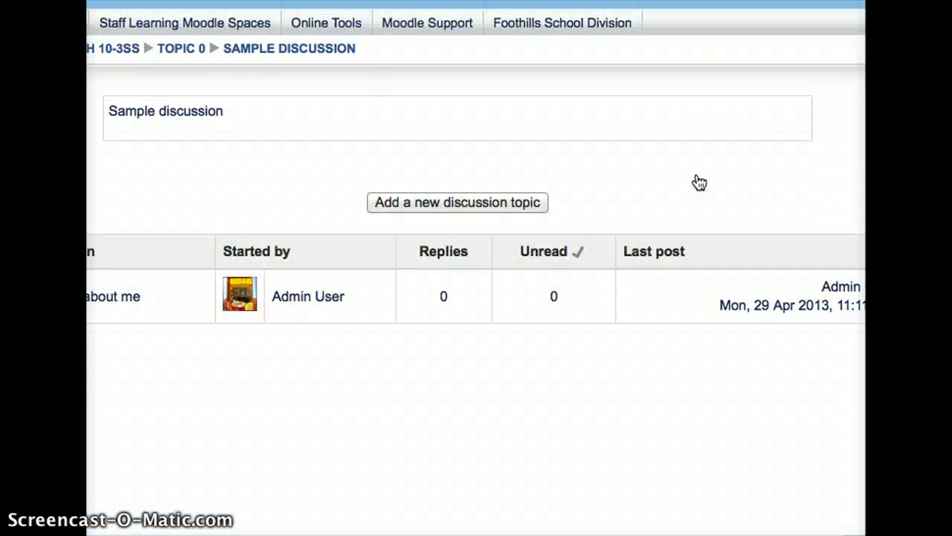
click(632, 279)
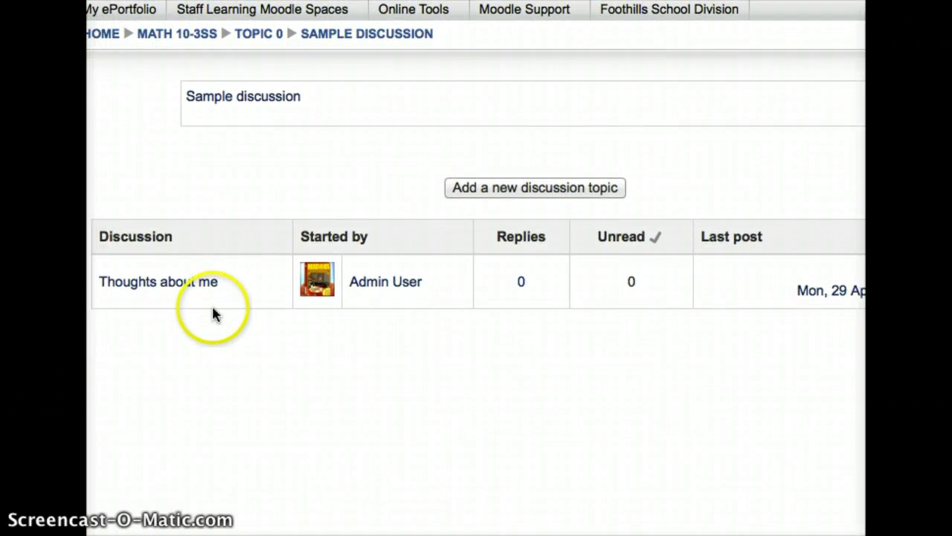
click(183, 335)
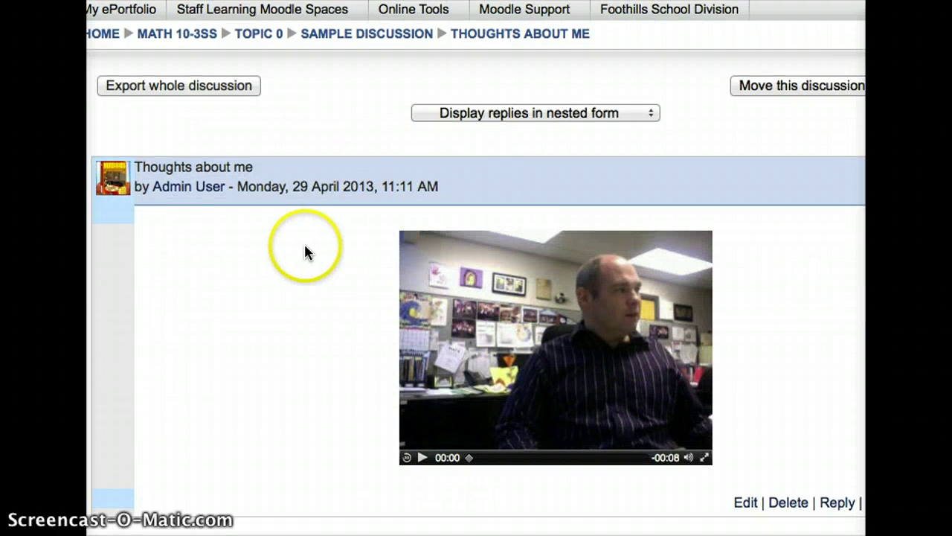
Step: Play the webcam video in the 'Thoughts about me' post and pause it at 2 seconds
scroll(304, 249, down, 3)
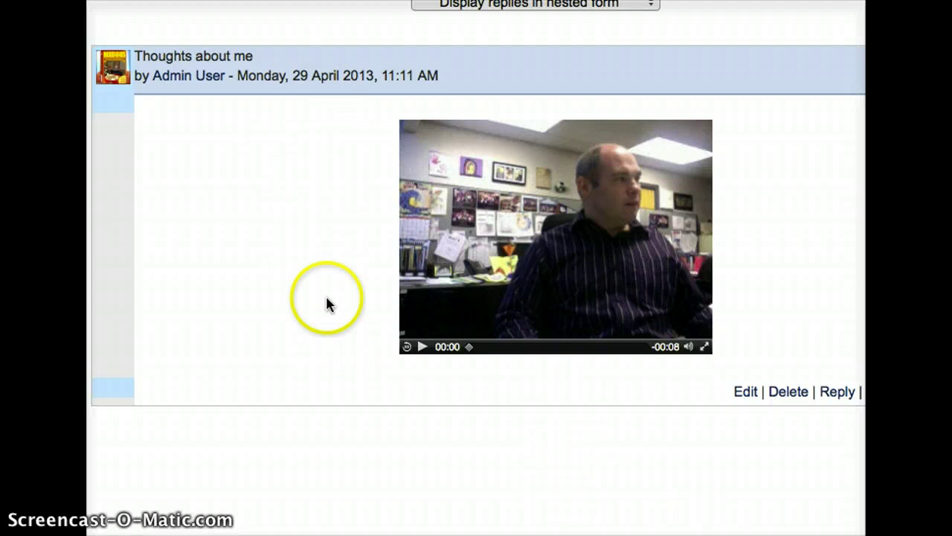
click(423, 347)
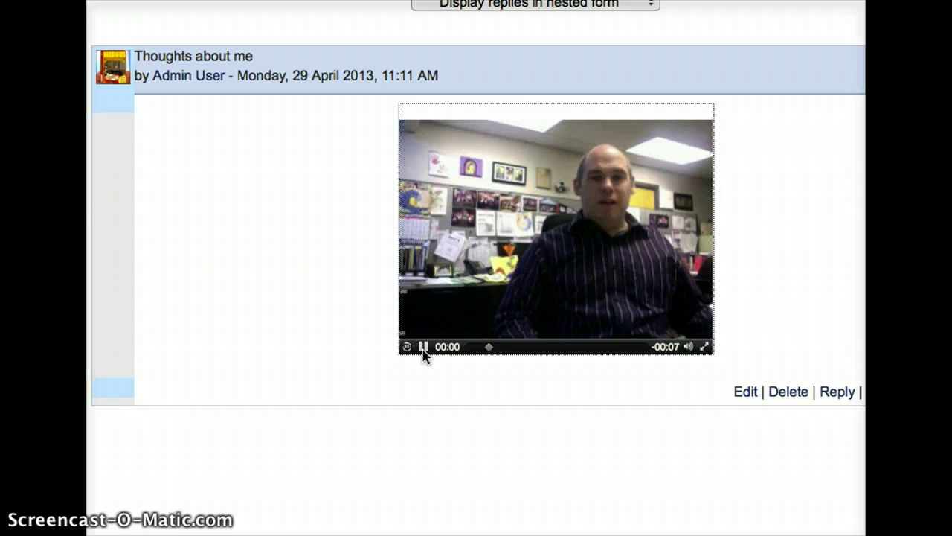
click(423, 348)
click(436, 342)
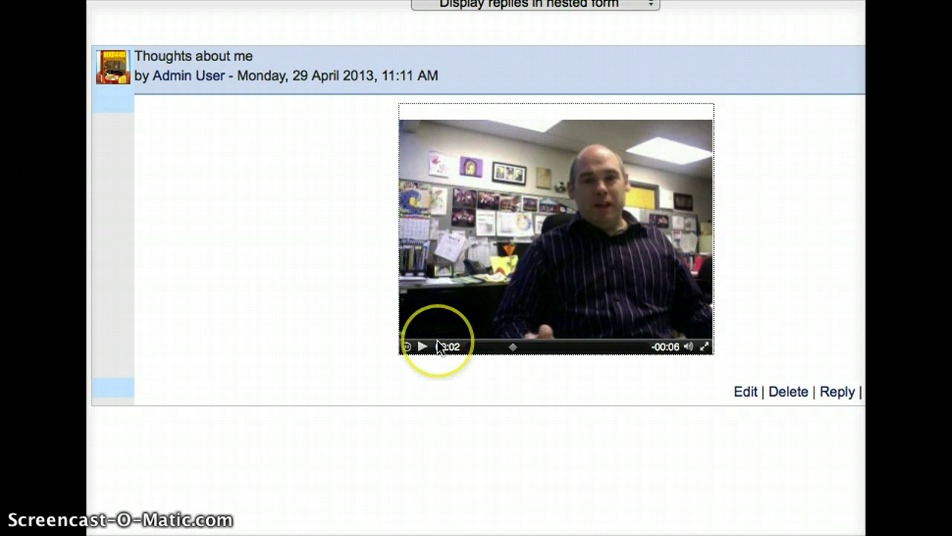